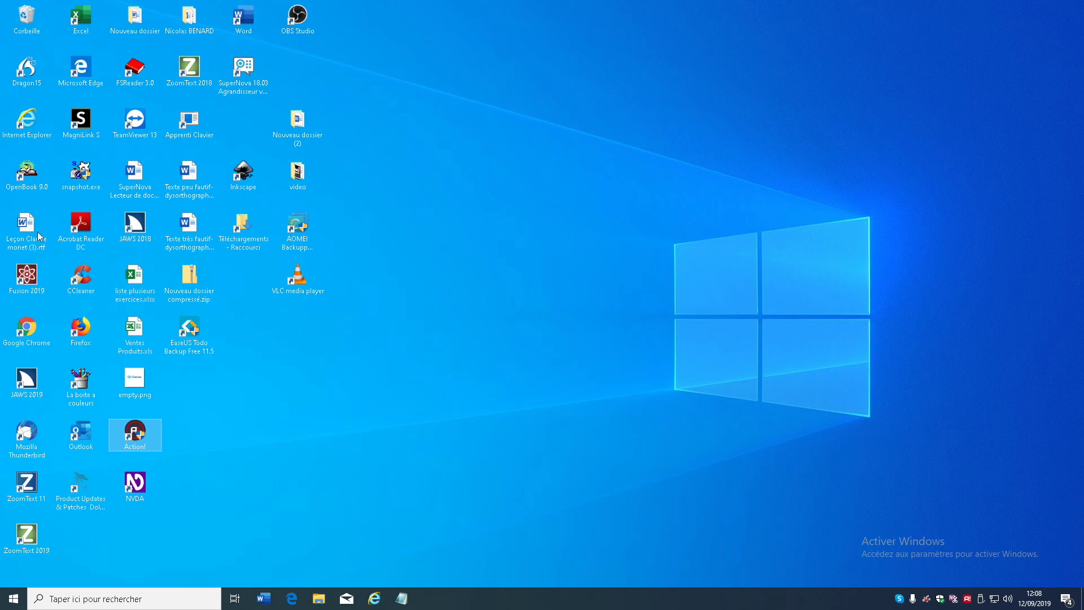
Open Internet Explorer and search Google for DOLPHIN SUPERNOVA
double_click(42, 121)
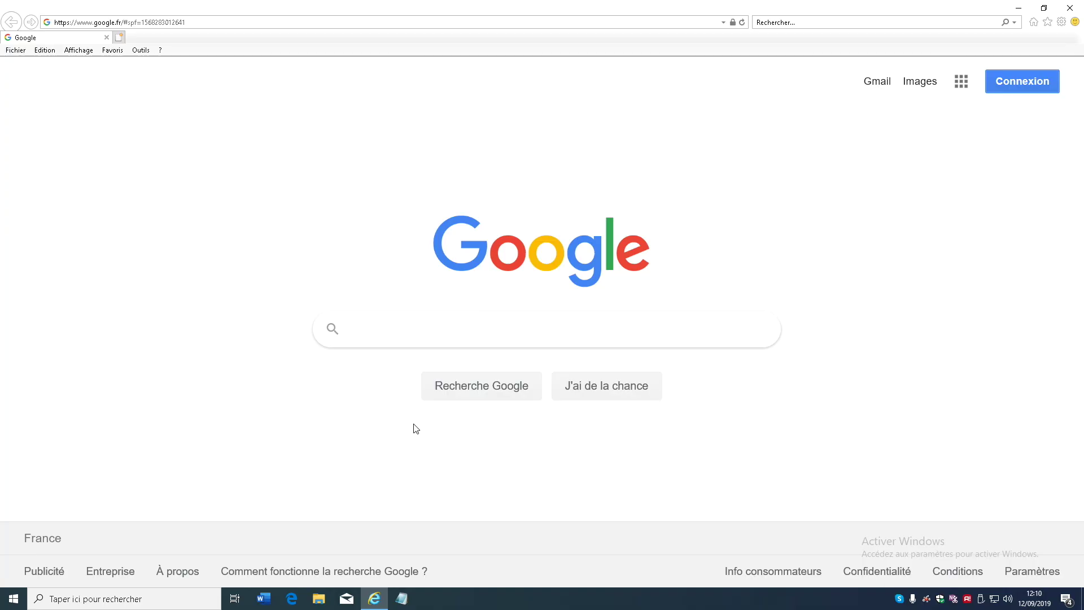
text(DOLPHIN)
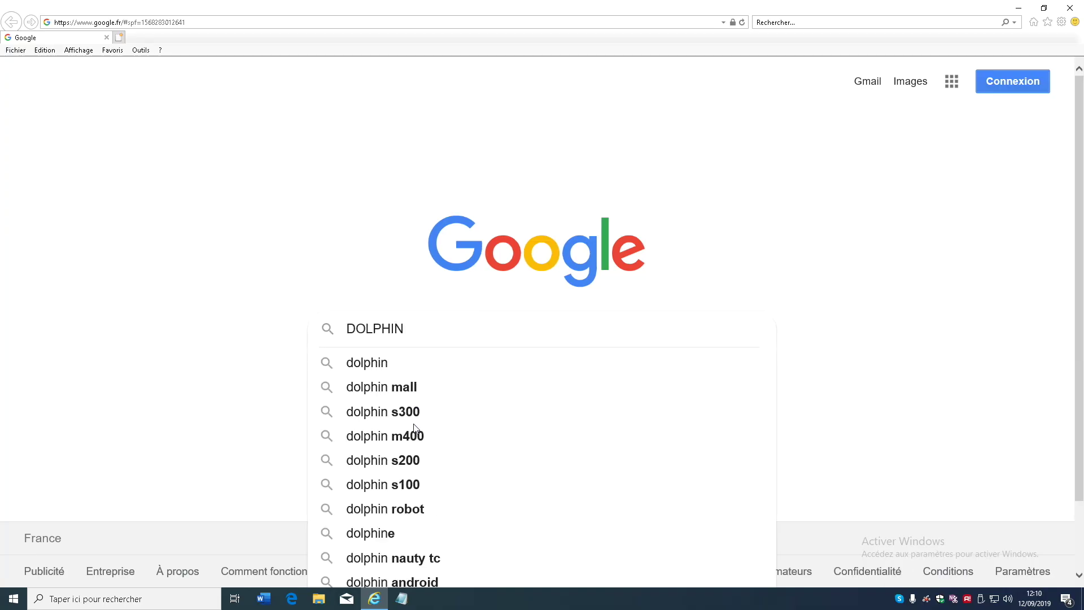
text( SUP)
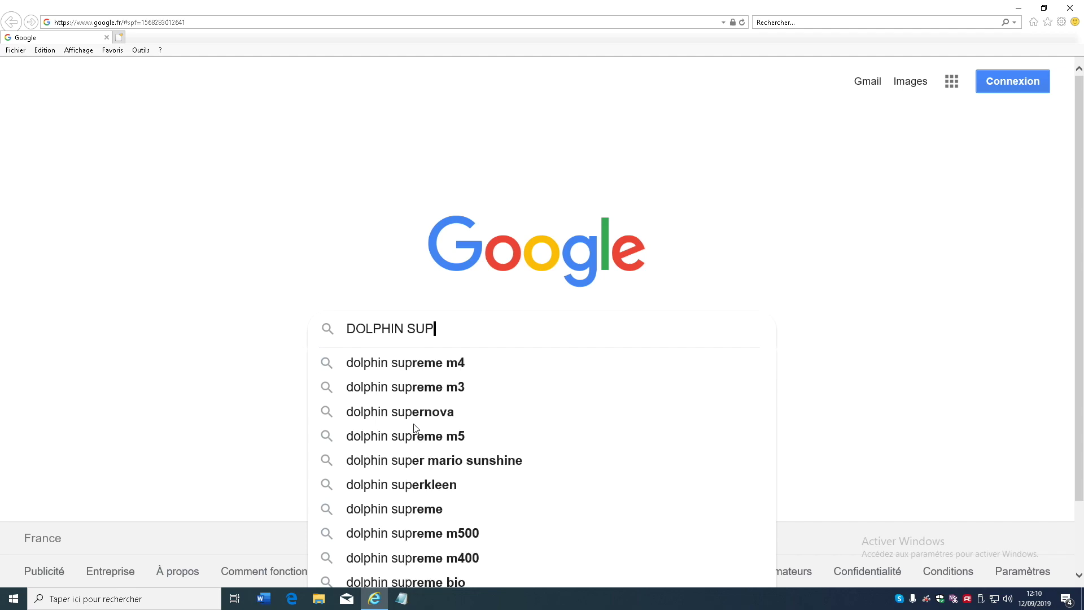
text(ERNOVA)
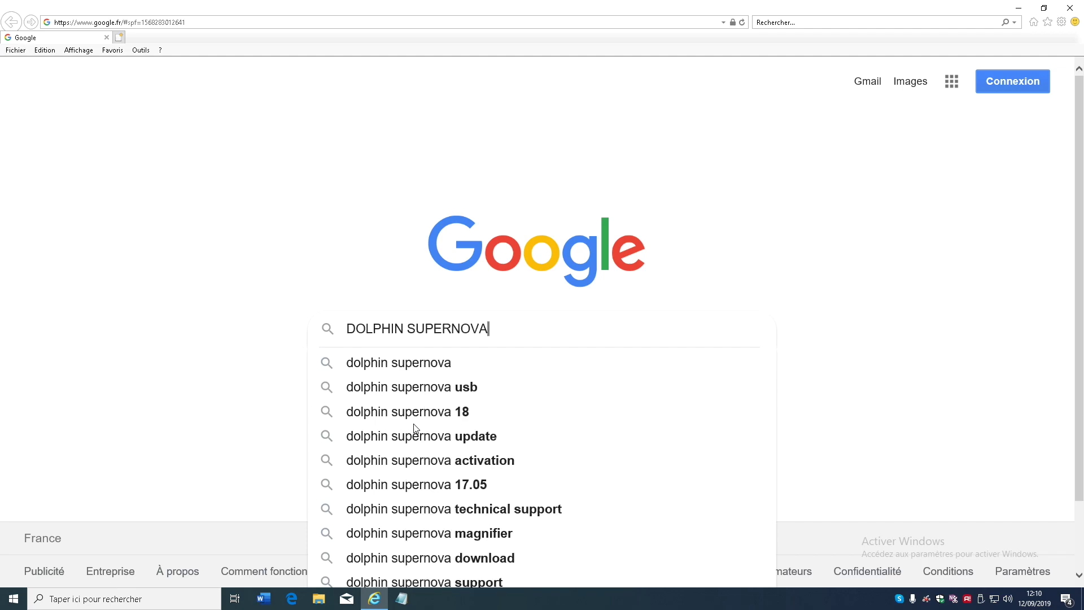
key(Return)
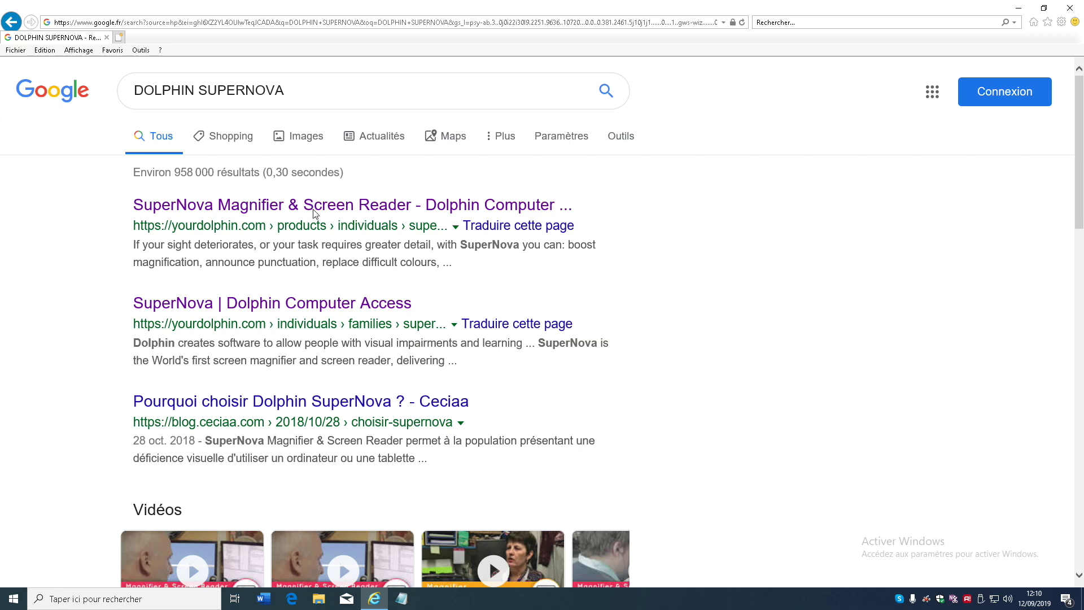
Open the "SuperNova | Dolphin Computer Access" result and go to the Dolphin site's Updates page
click(300, 311)
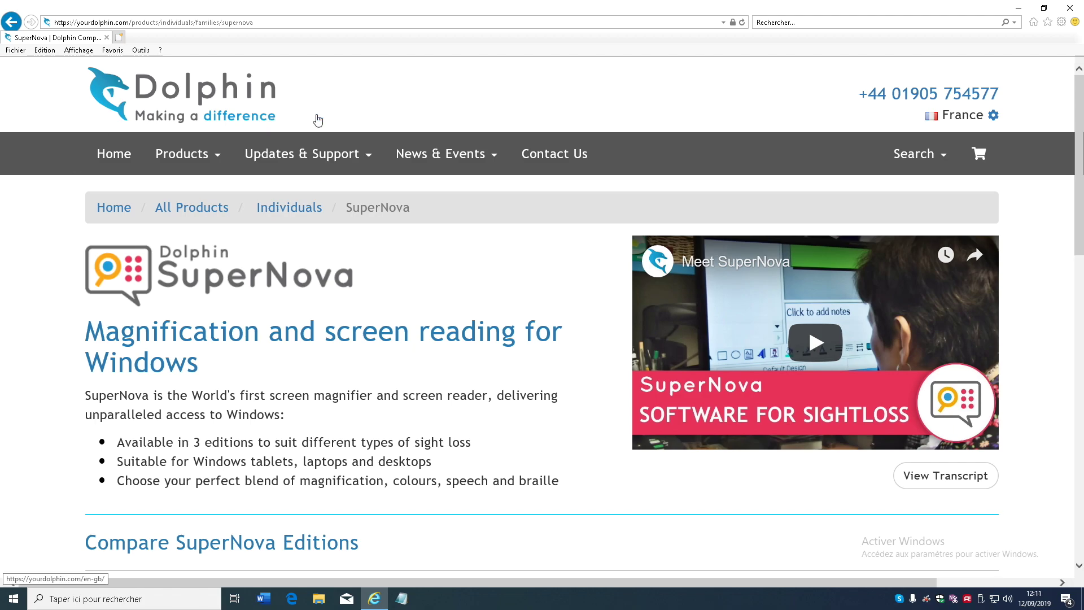
click(301, 153)
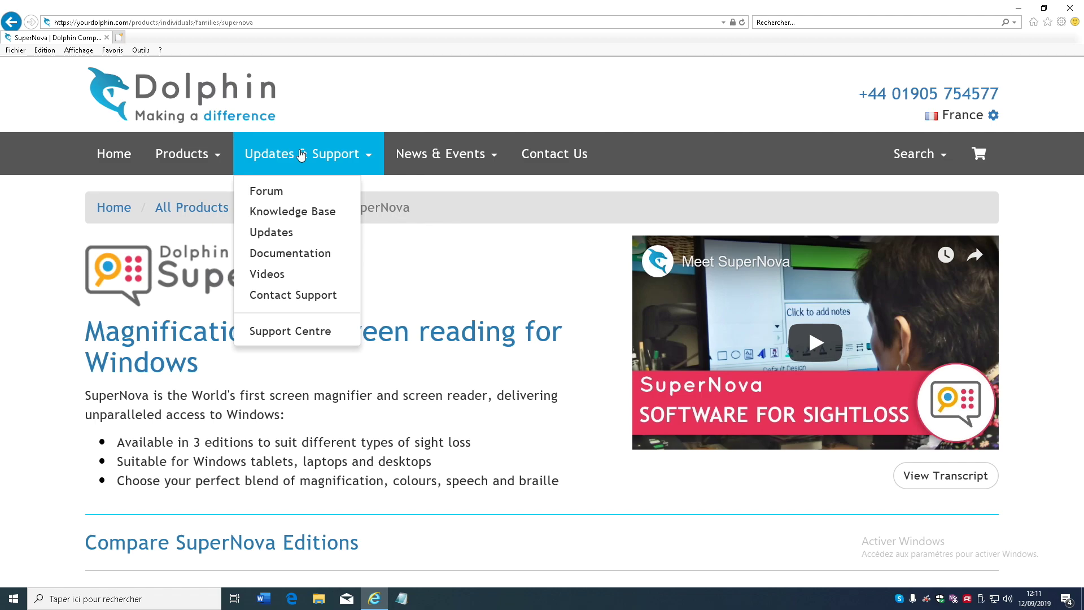
click(273, 233)
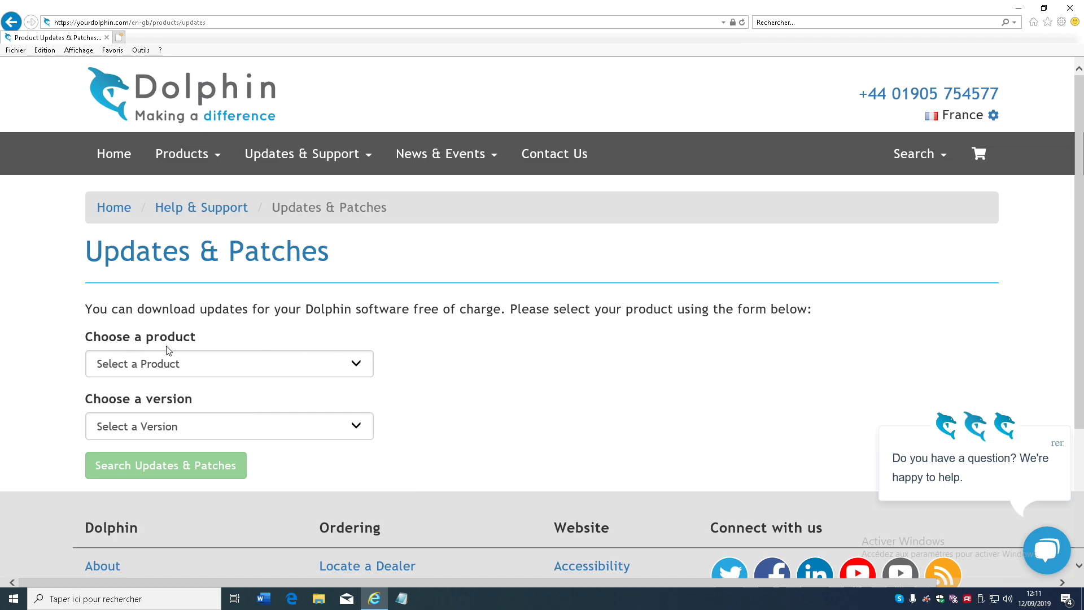
Search updates and patches for the product SuperNova Magnifier & Speech, version 18.04
click(359, 368)
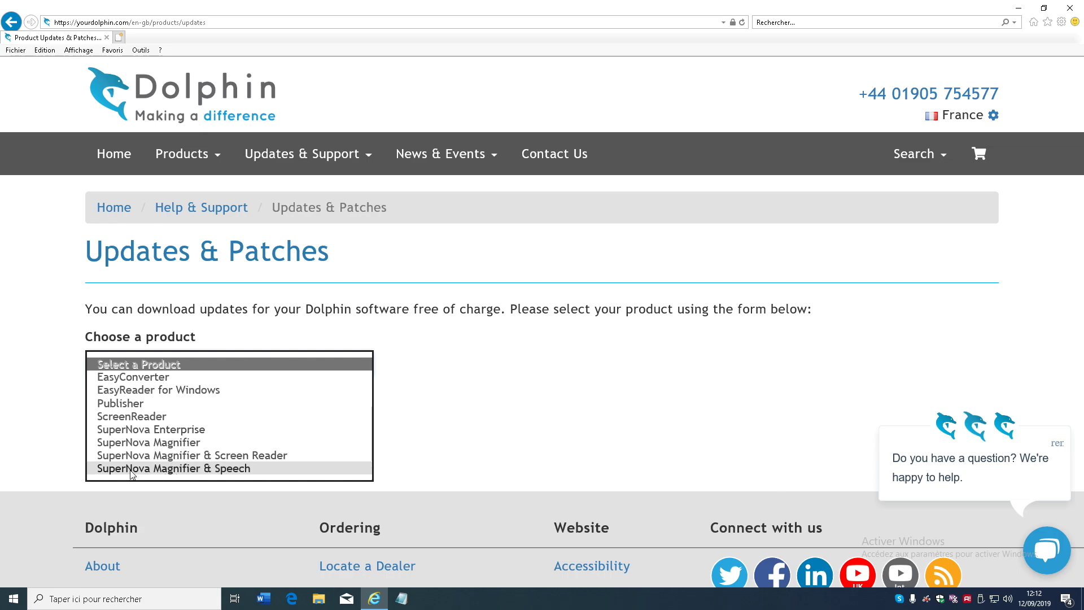
click(184, 469)
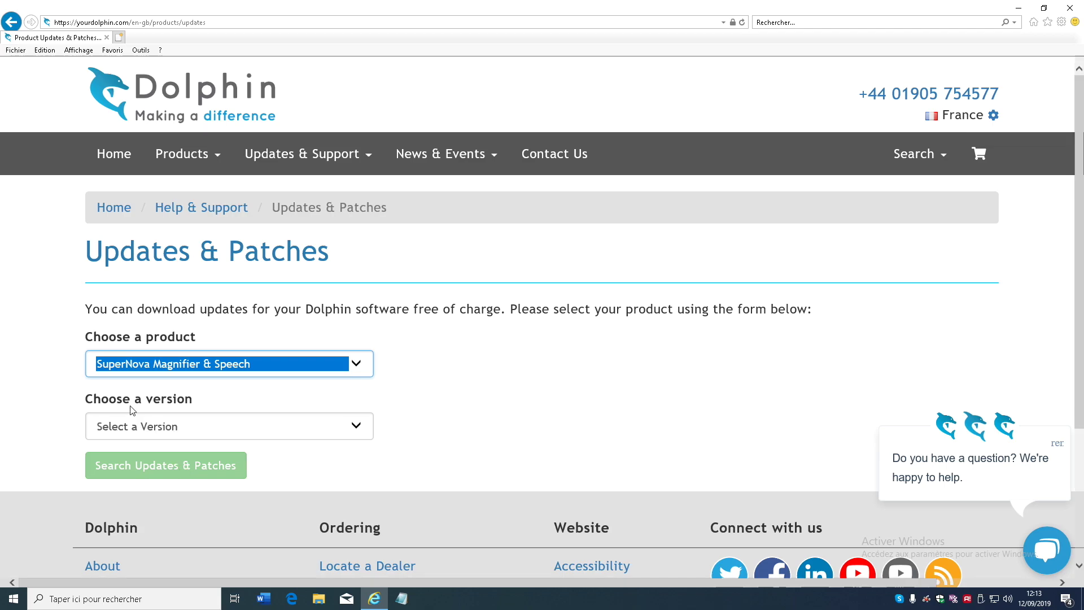
click(357, 428)
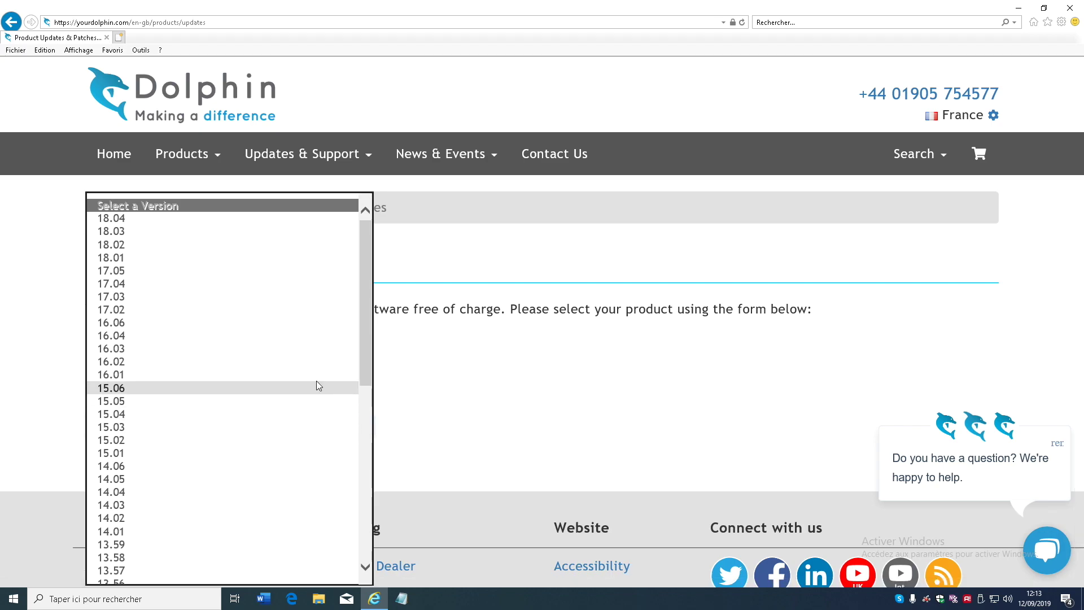
click(109, 221)
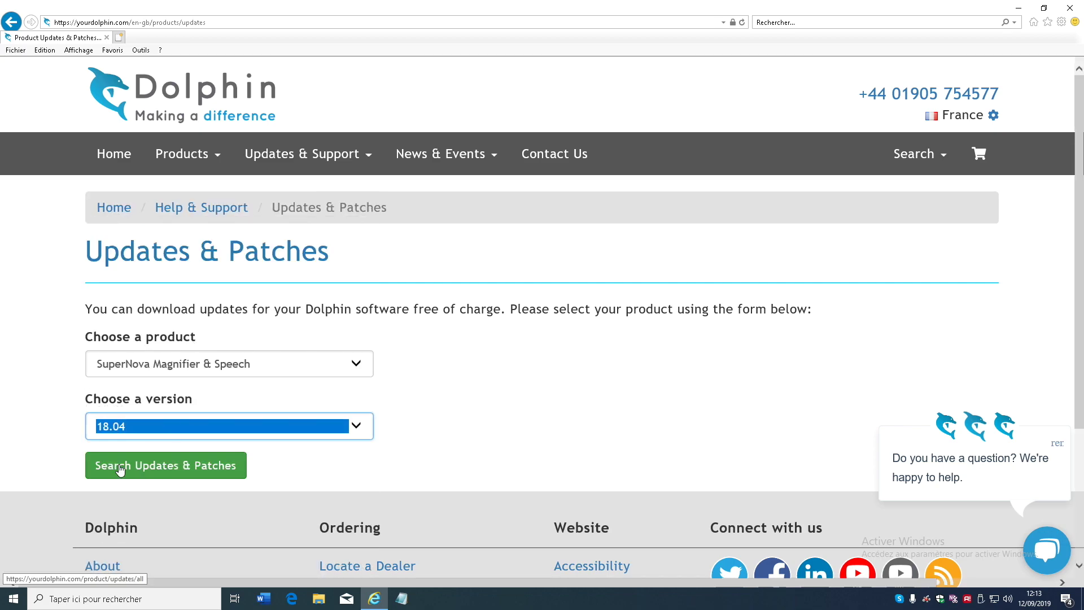
click(162, 466)
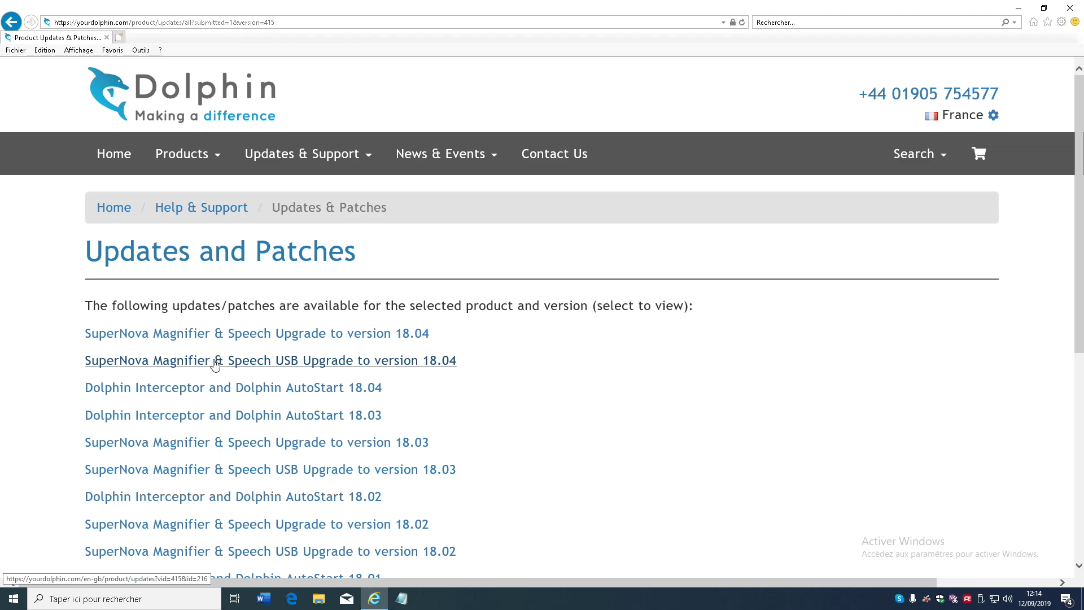
Download the SuperNova Magnifier & Speech USB Upgrade to version 18.04, saving SuperNovaMagnifierSpeechUSBUpdateV1804.exe in the Téléchargements folder
click(343, 366)
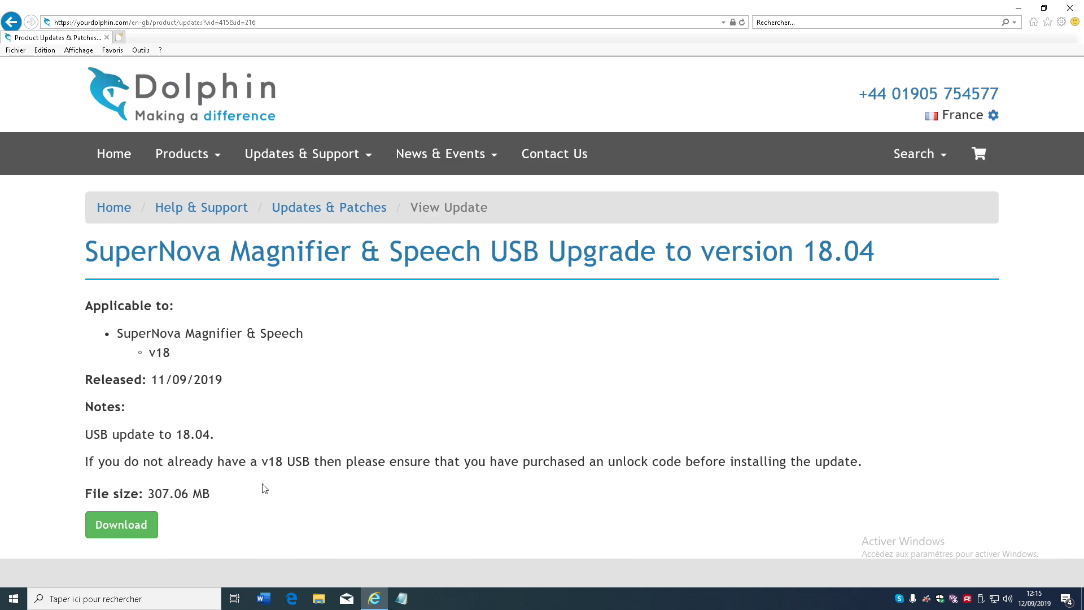
click(136, 536)
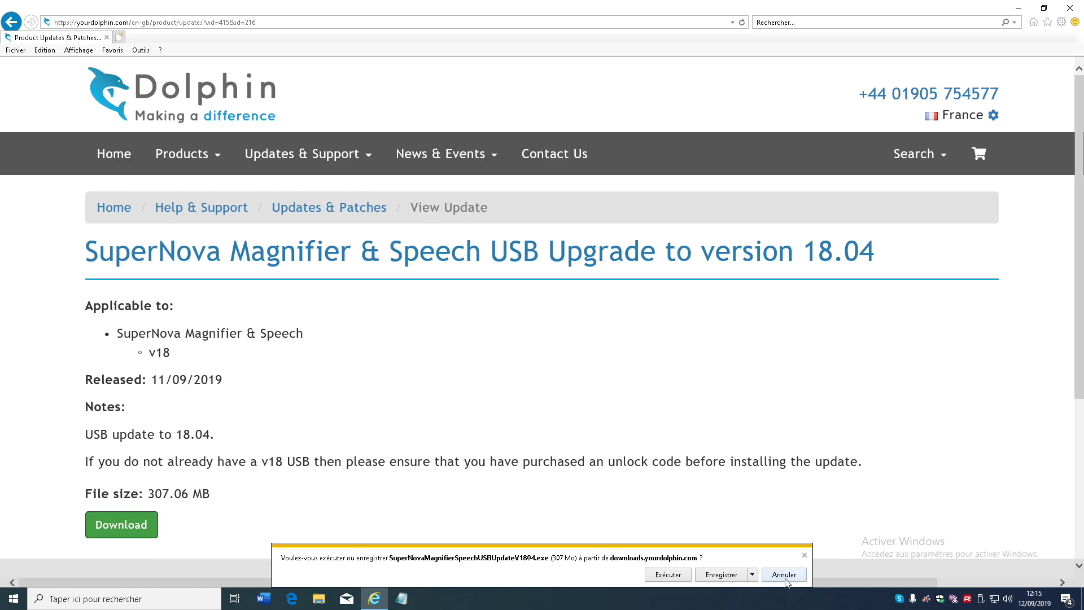
click(753, 575)
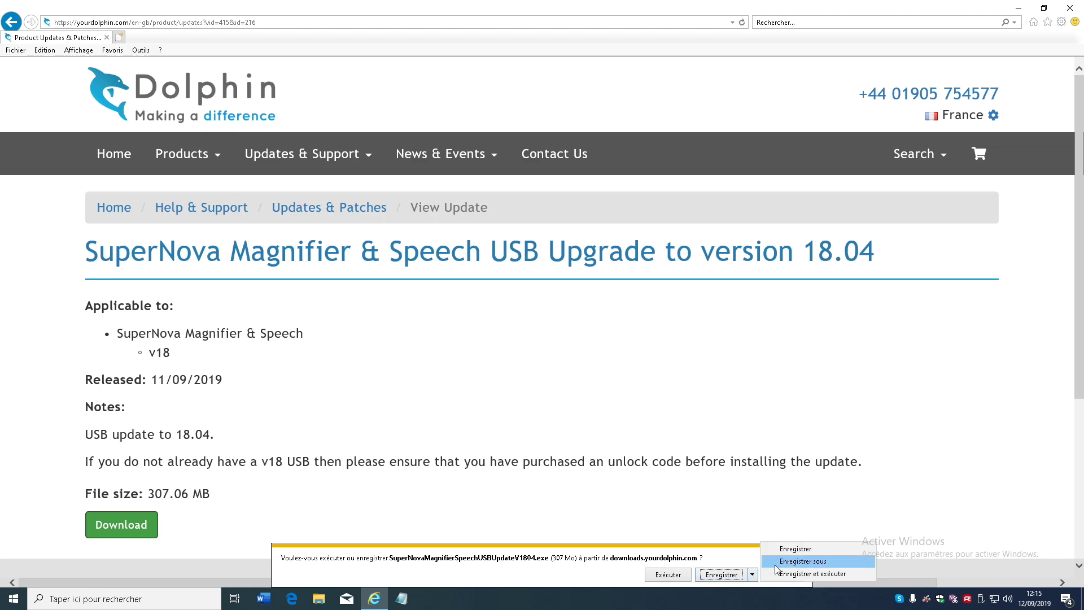
click(802, 561)
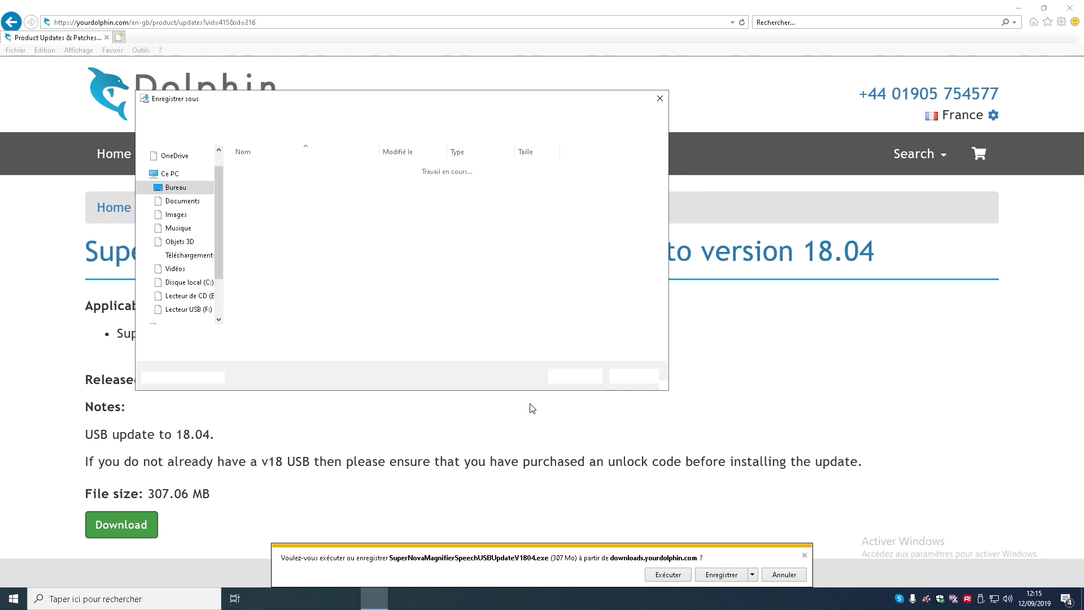
click(186, 257)
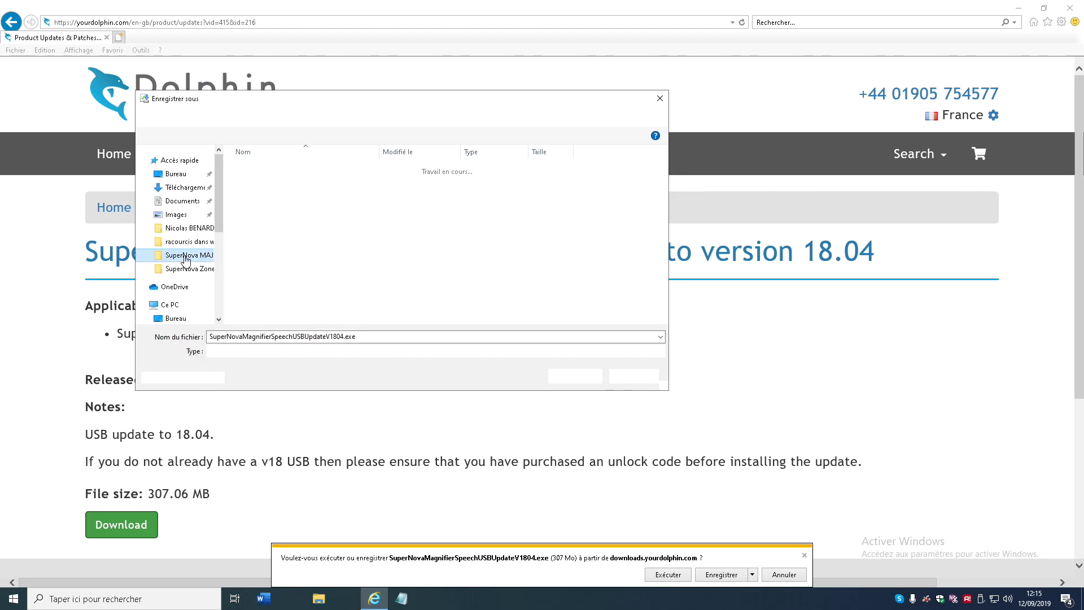
click(192, 188)
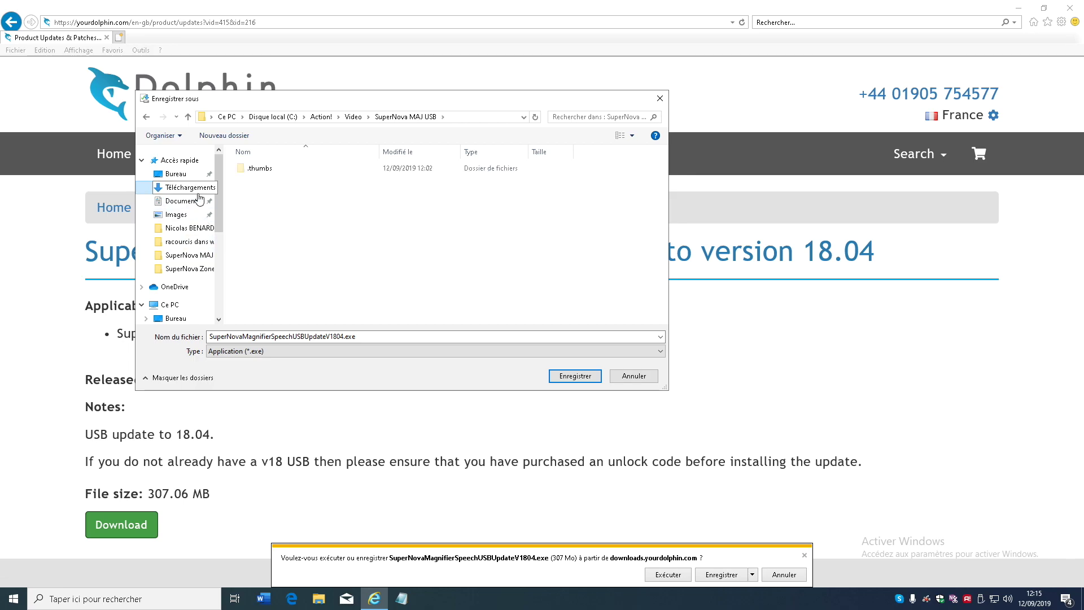
click(575, 376)
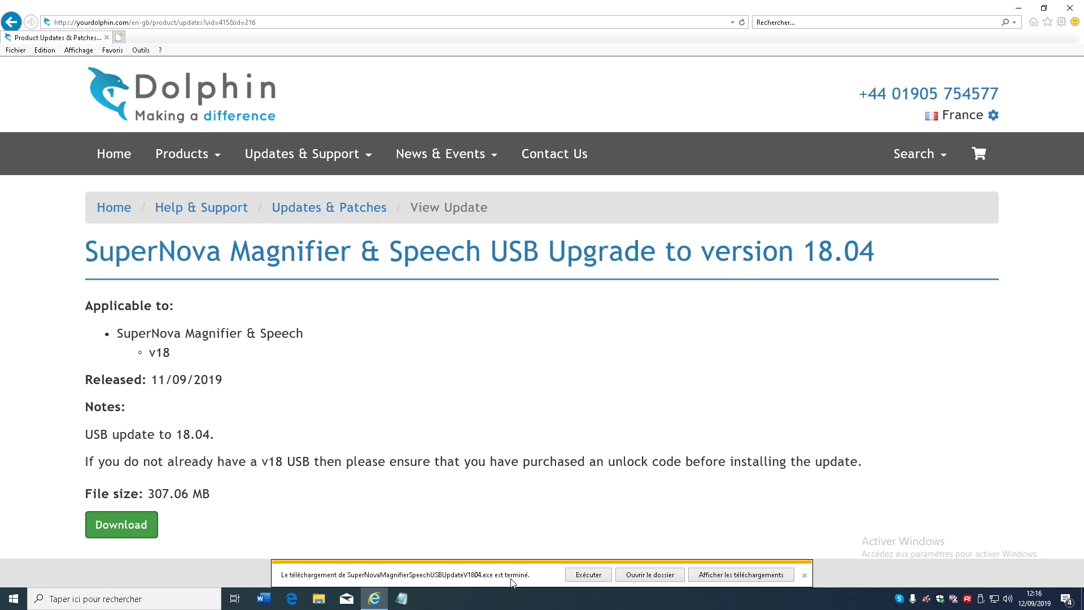
Run the downloaded USB updater, minimize the browser and move the updater window clear of the desktop icons
click(589, 575)
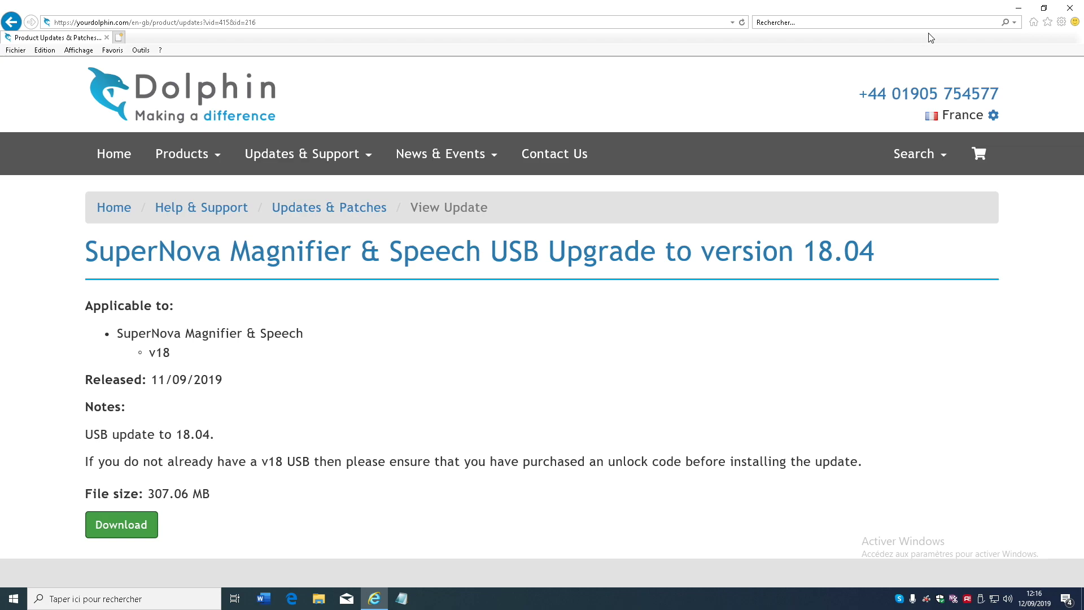
click(1020, 12)
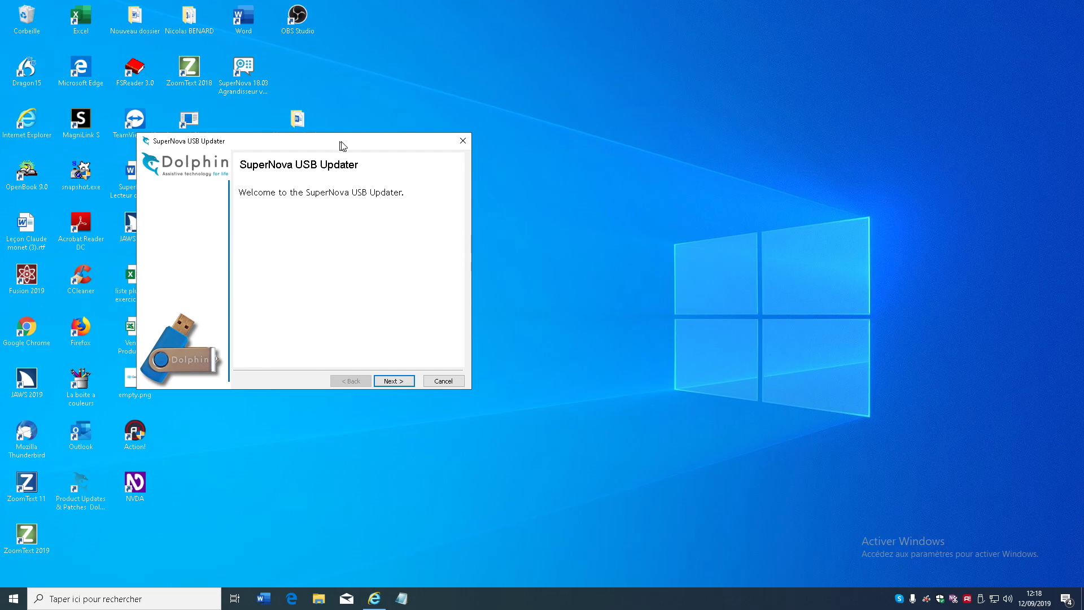
drag(343, 146, 448, 161)
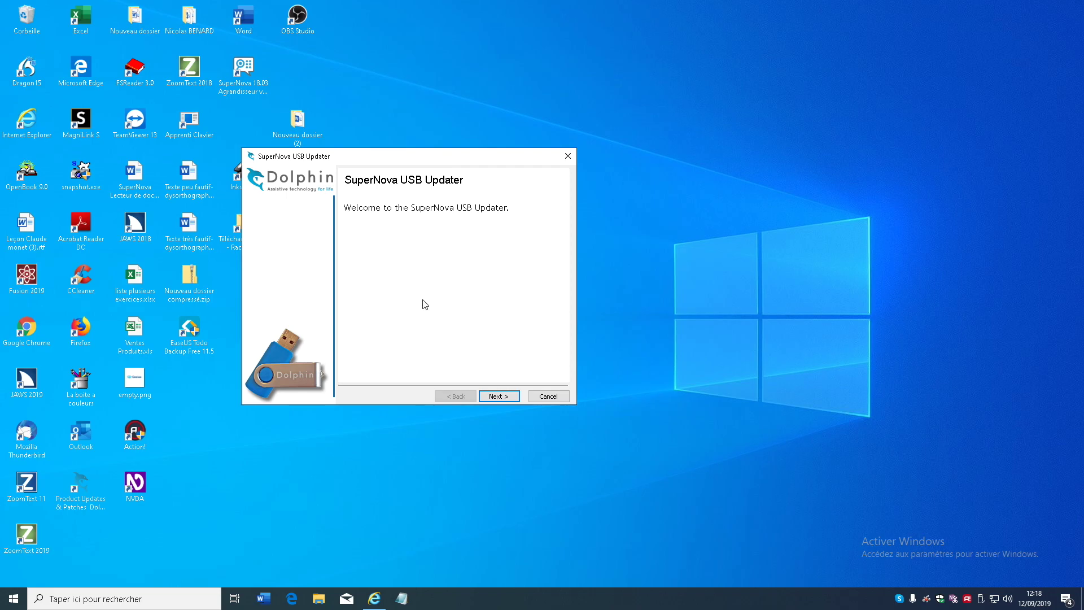
Confirm the update to version 18.04, turn off automatic ejection of the SuperNova USB when the software closes, and start updating
click(505, 396)
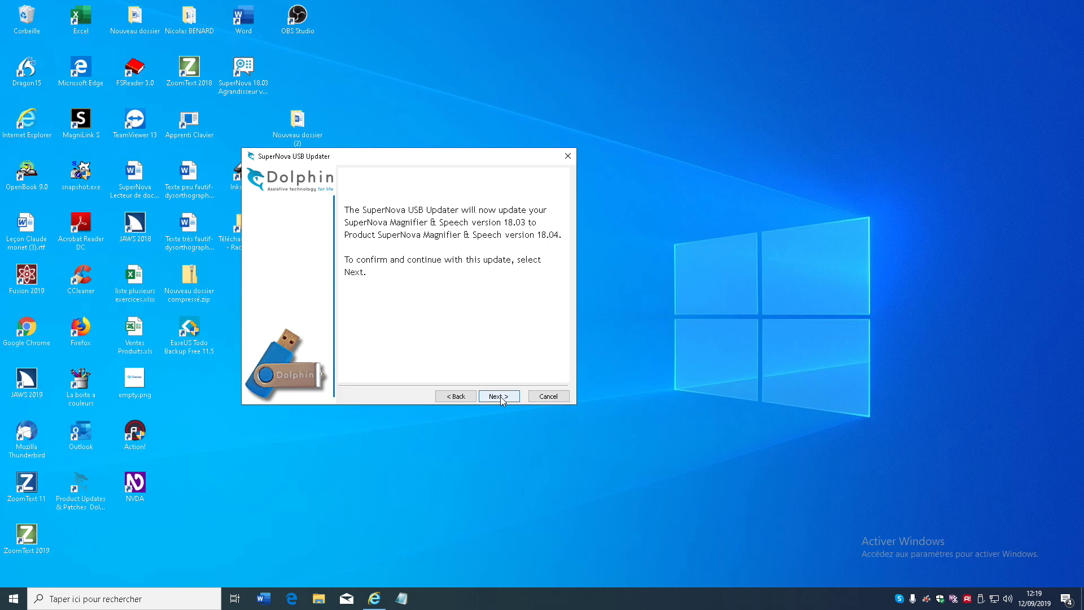
click(500, 397)
click(513, 398)
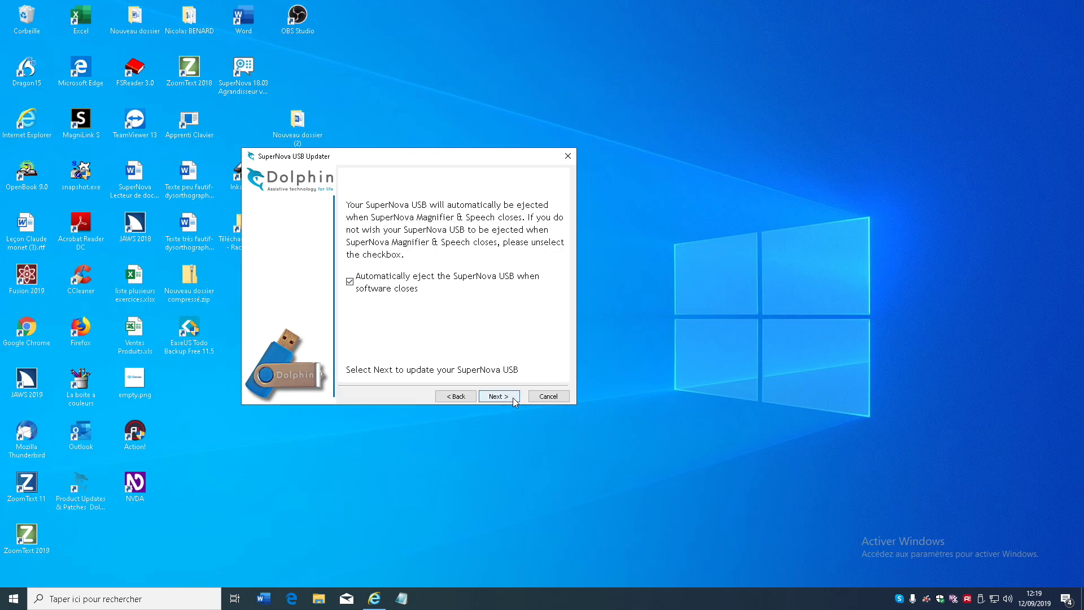
click(512, 398)
click(351, 281)
click(511, 396)
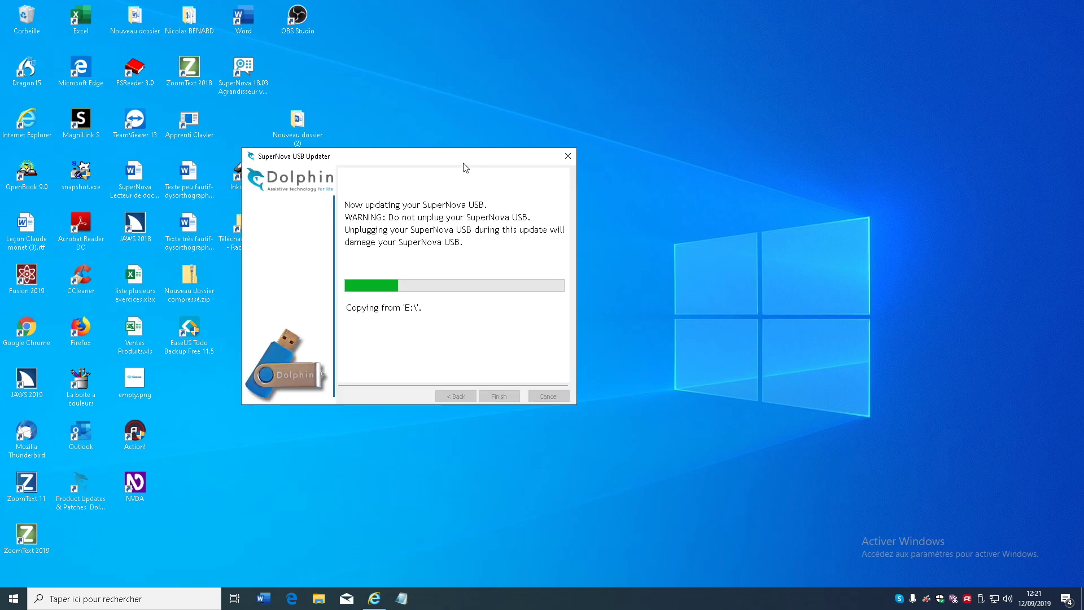
Examine the files on the Dolphin Pen drive (E:) in File Explorer, widen its navigation pane, and close the window
click(864, 505)
click(316, 602)
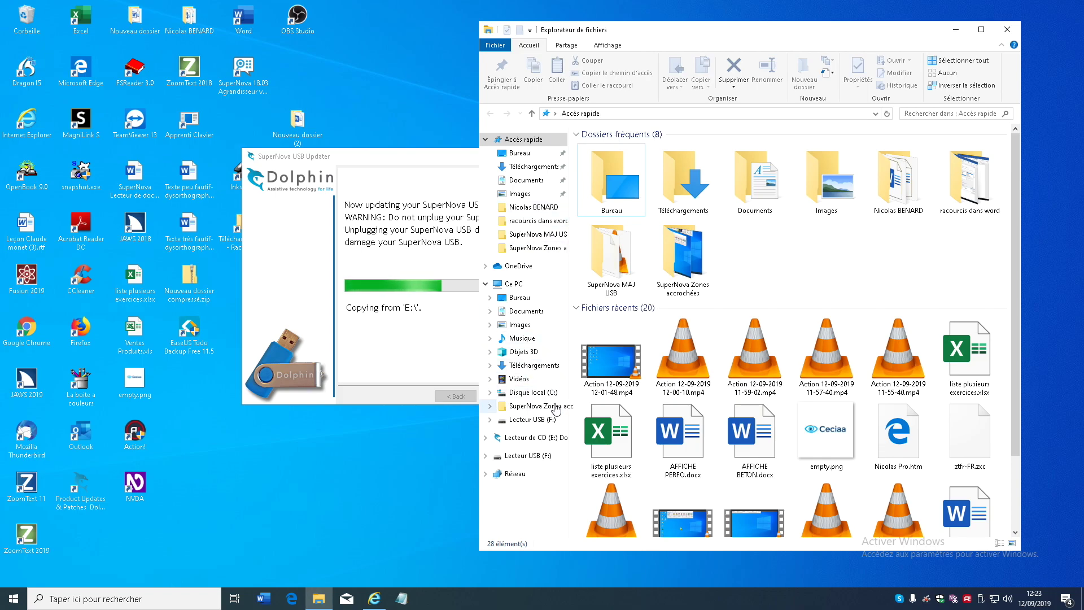
click(556, 407)
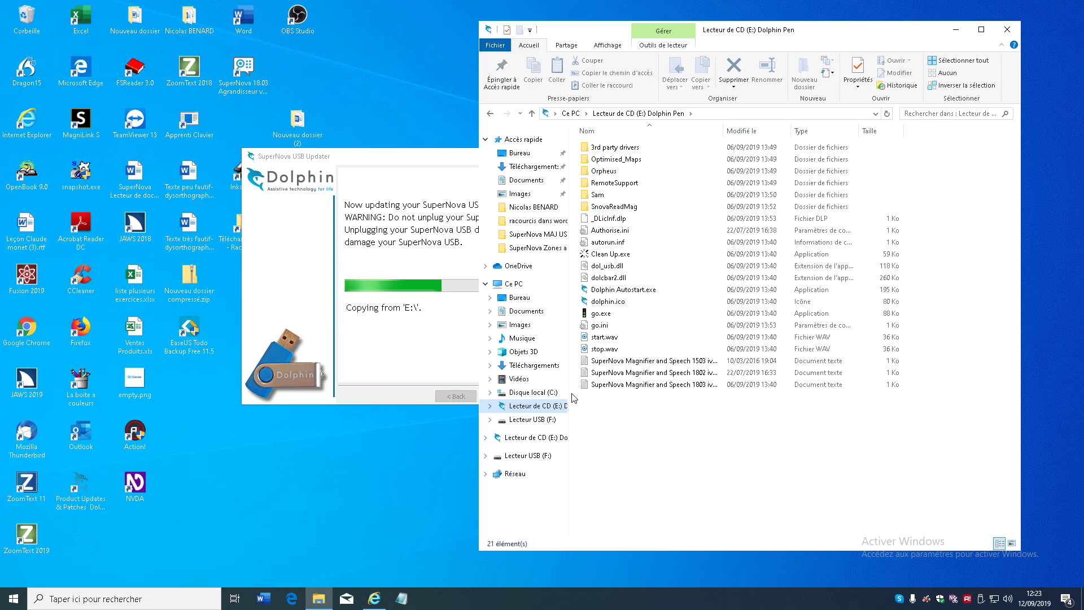
drag(568, 384, 646, 384)
click(1007, 29)
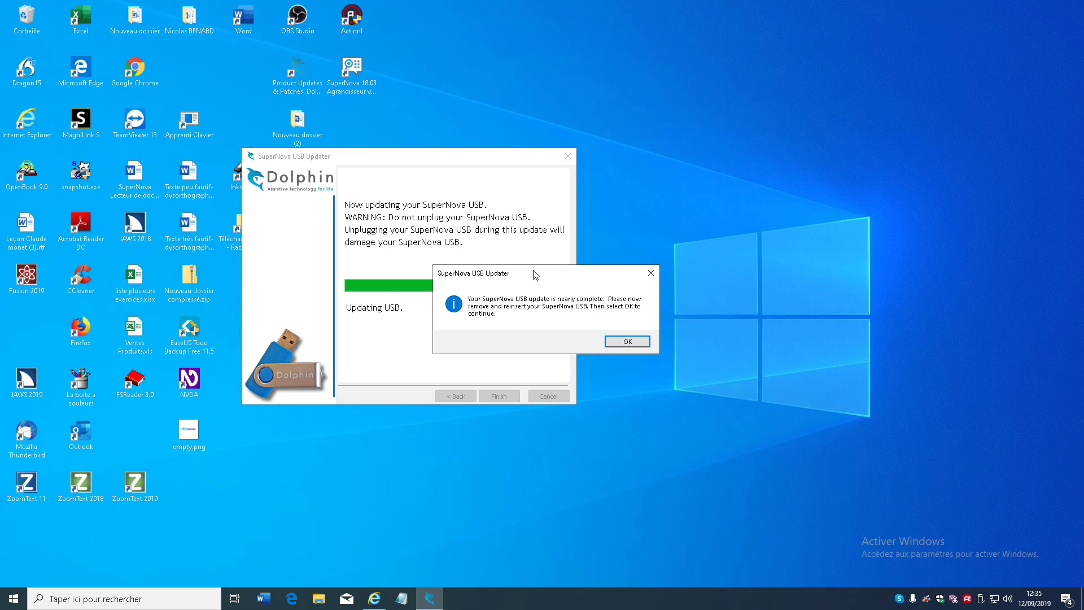
Continue the update once the SuperNova USB is reinserted, acknowledge its completion and finish the updater
drag(536, 275, 492, 276)
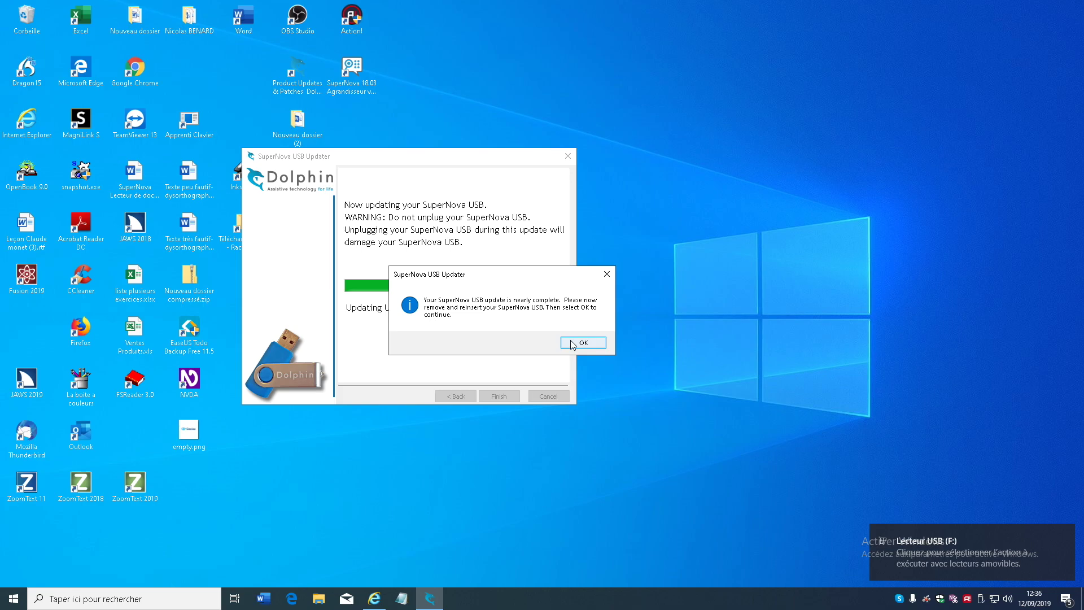
click(572, 343)
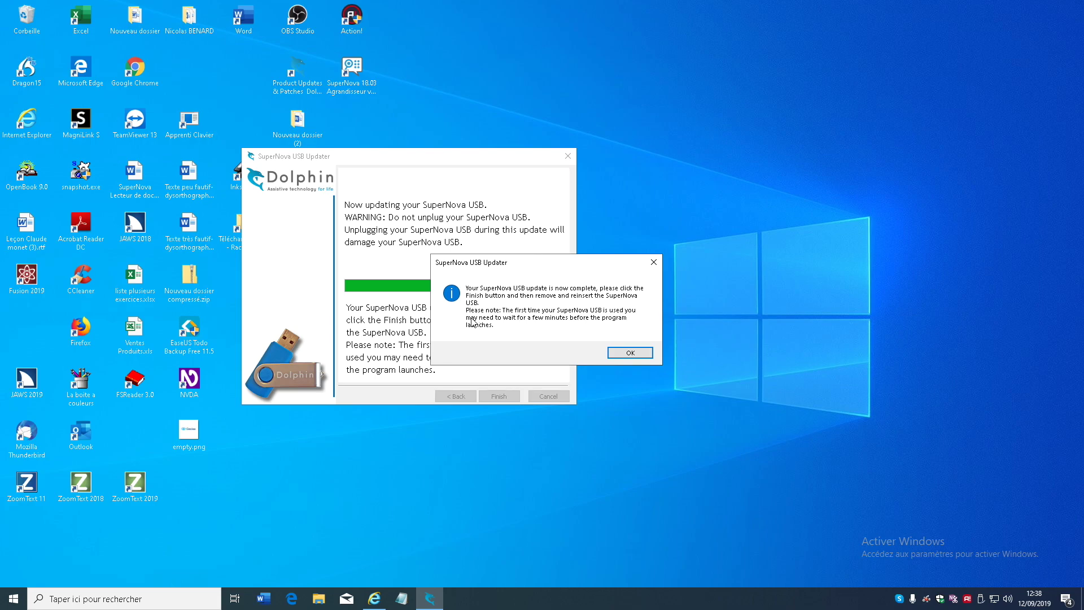
click(630, 352)
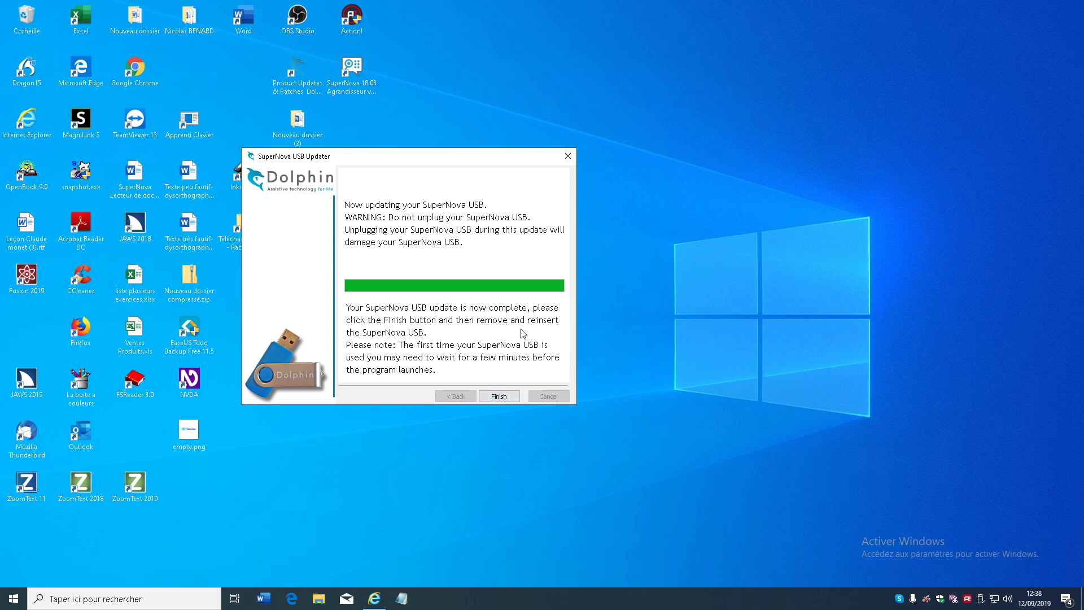
click(513, 398)
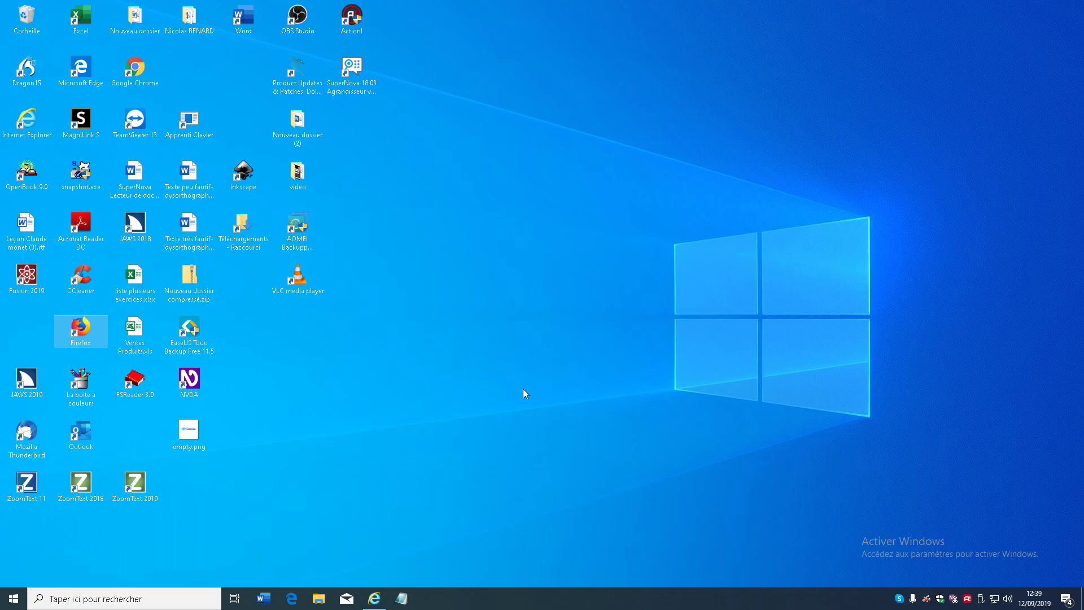
Open the Dolphin Pen drive (E:) in File Explorer to check the updated USB's files
key(super+e)
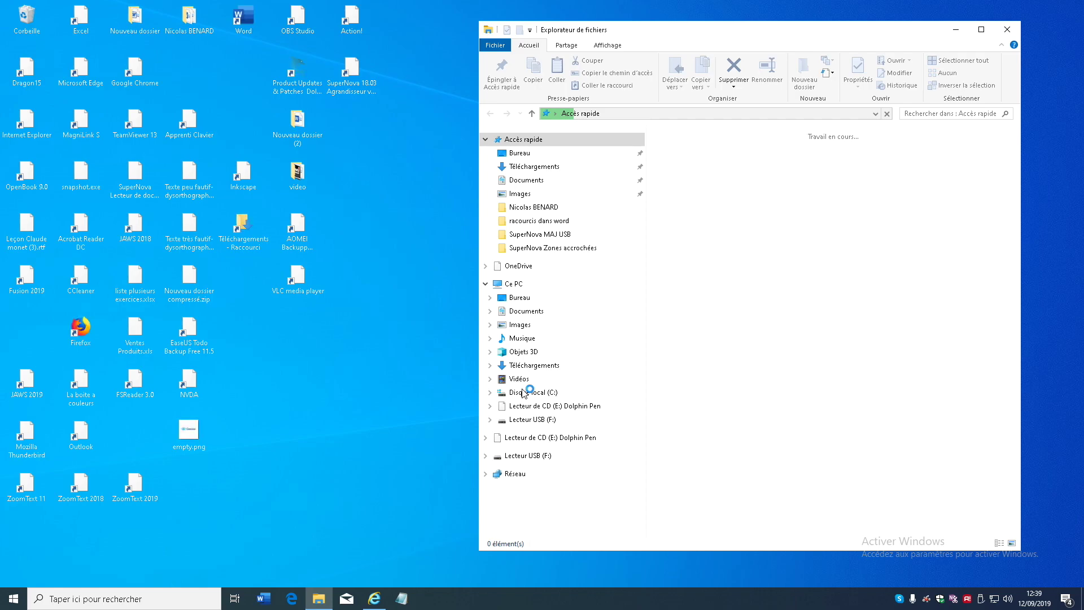
click(582, 406)
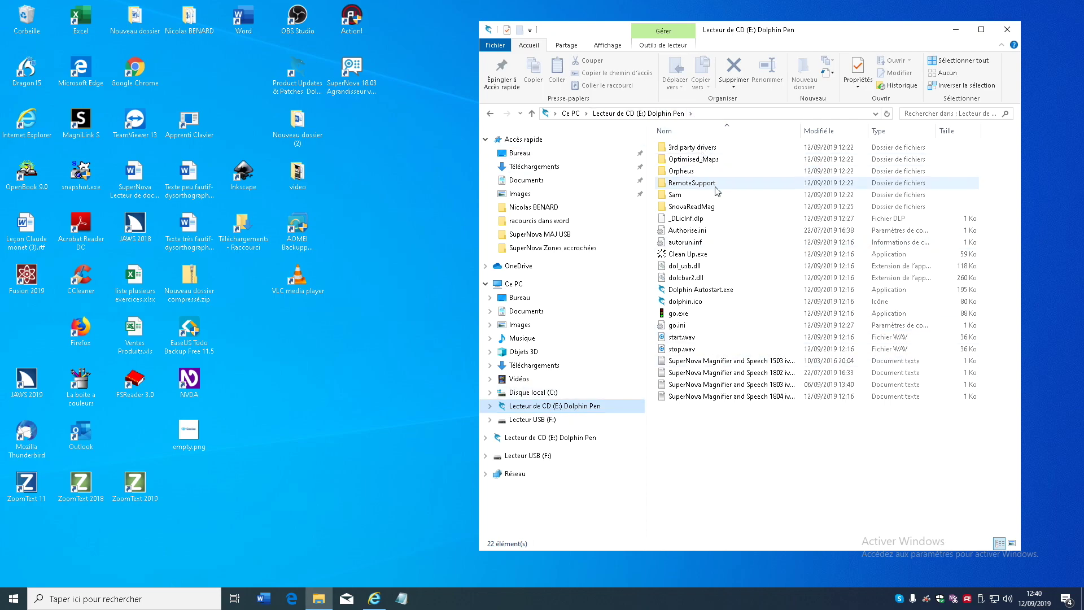
Start SuperNova from the Dolphin Pen drive by running go.exe, and turn on its screen magnifier
click(673, 316)
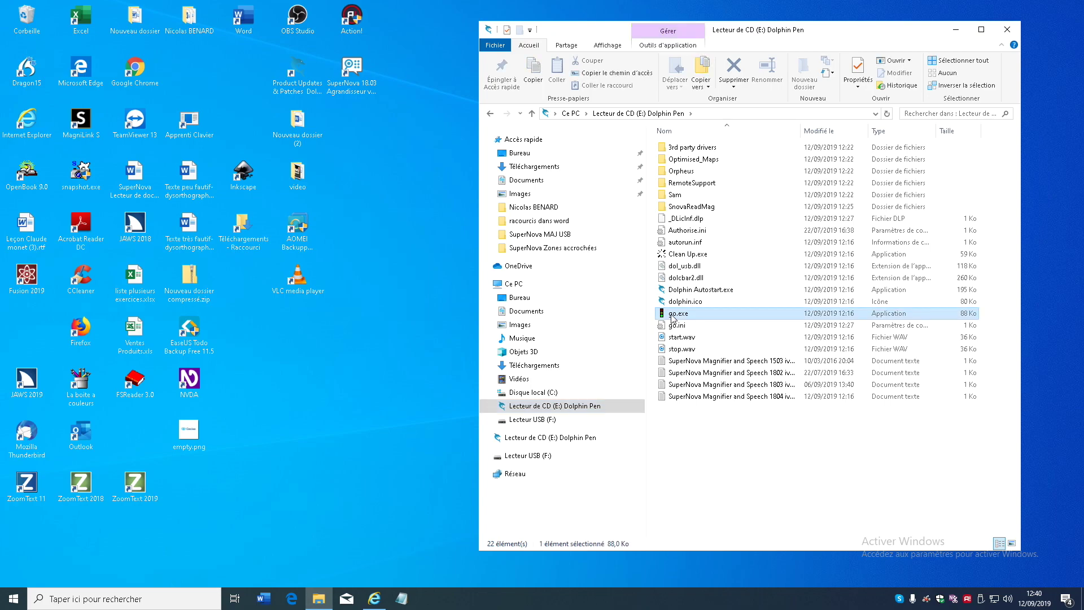
double_click(674, 315)
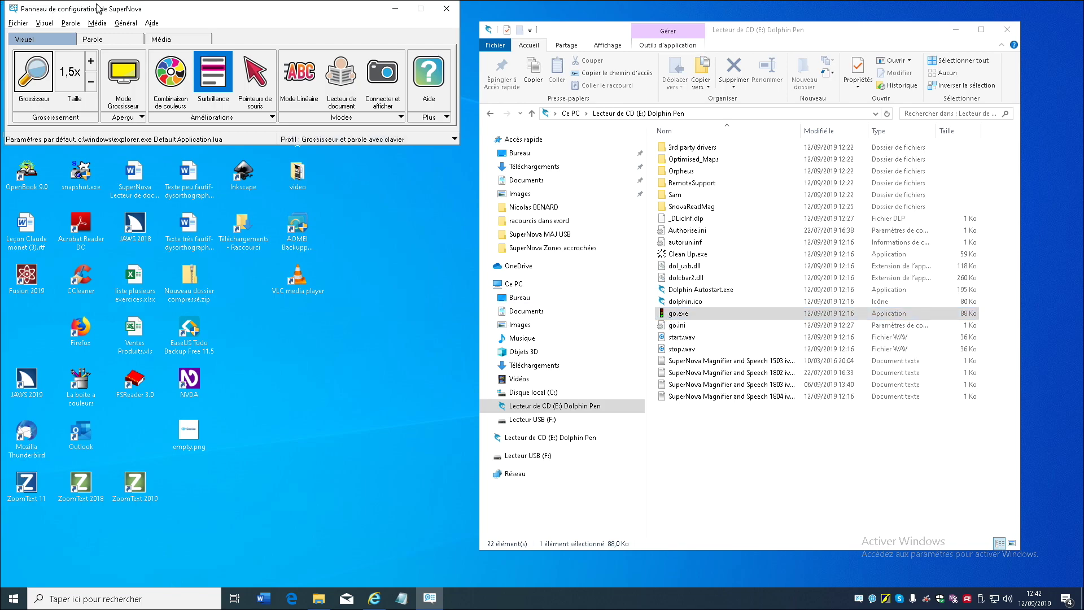
click(34, 79)
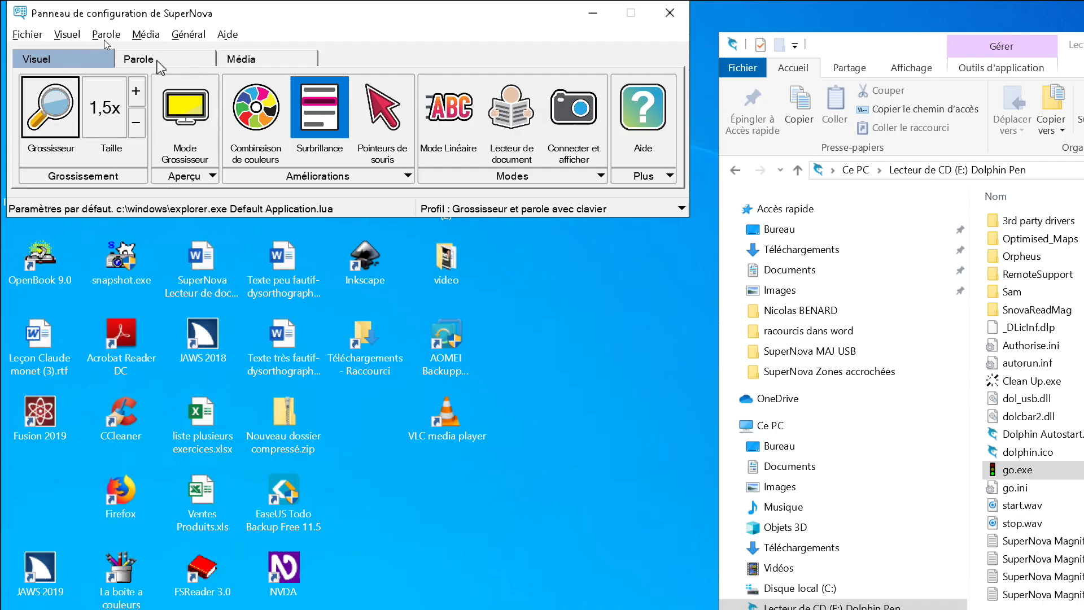
click(135, 88)
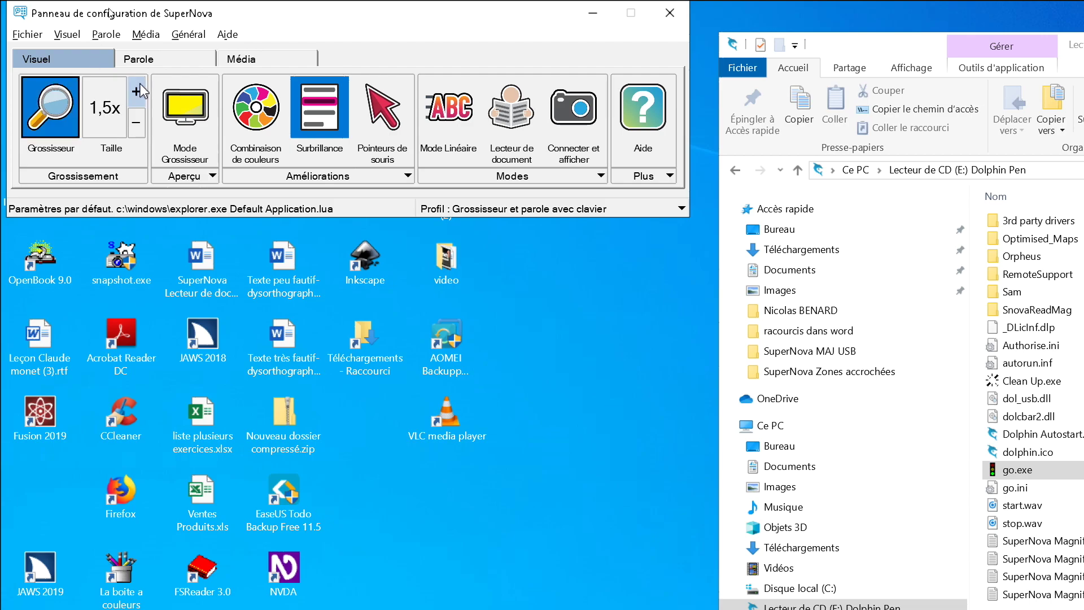
Check the installed version in SuperNova's About information (A propos de) and close it
click(227, 35)
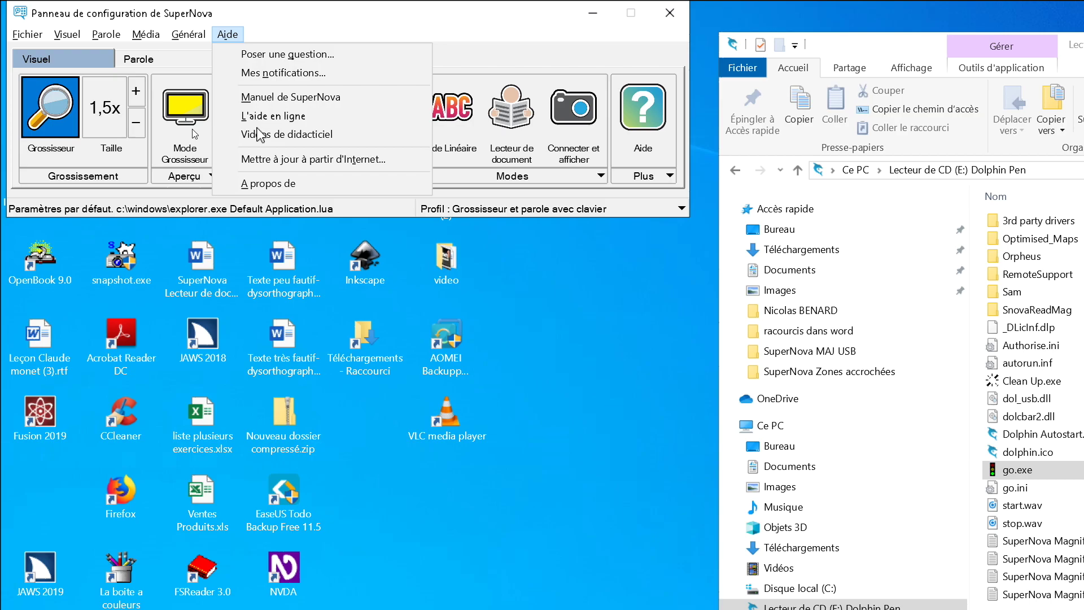
click(283, 180)
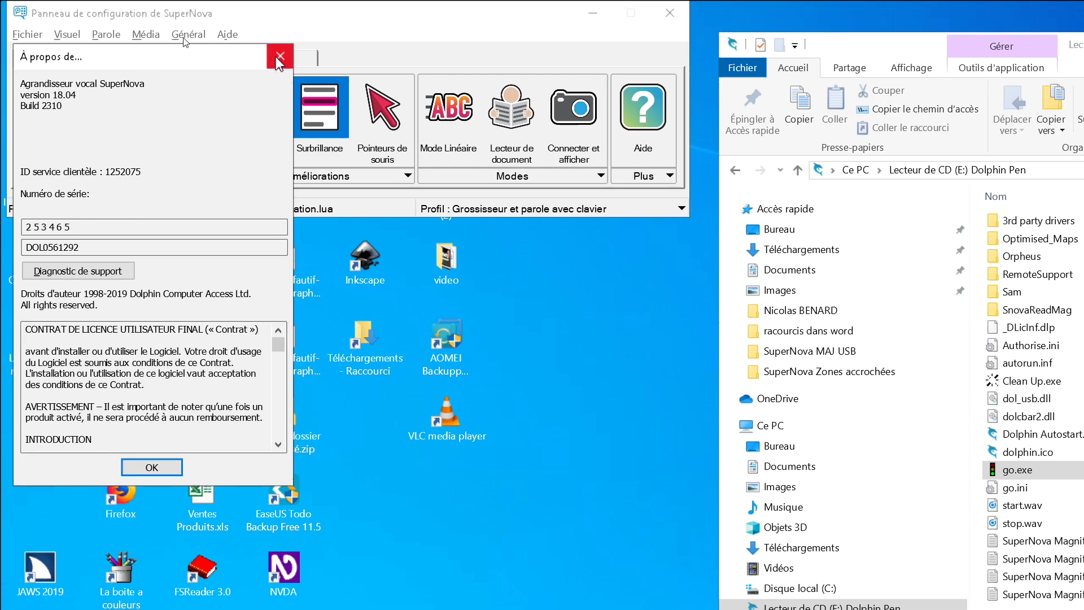
click(279, 57)
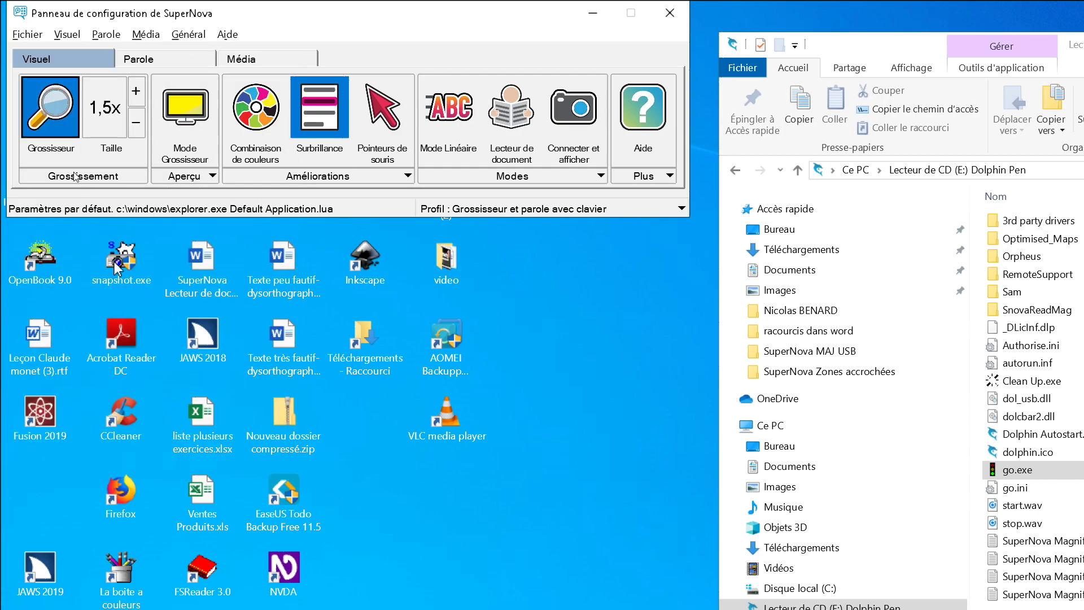
Reduce SuperNova's magnification to 1.2x and quit the program, confirming the exit
key(Caps_Lock+minus)
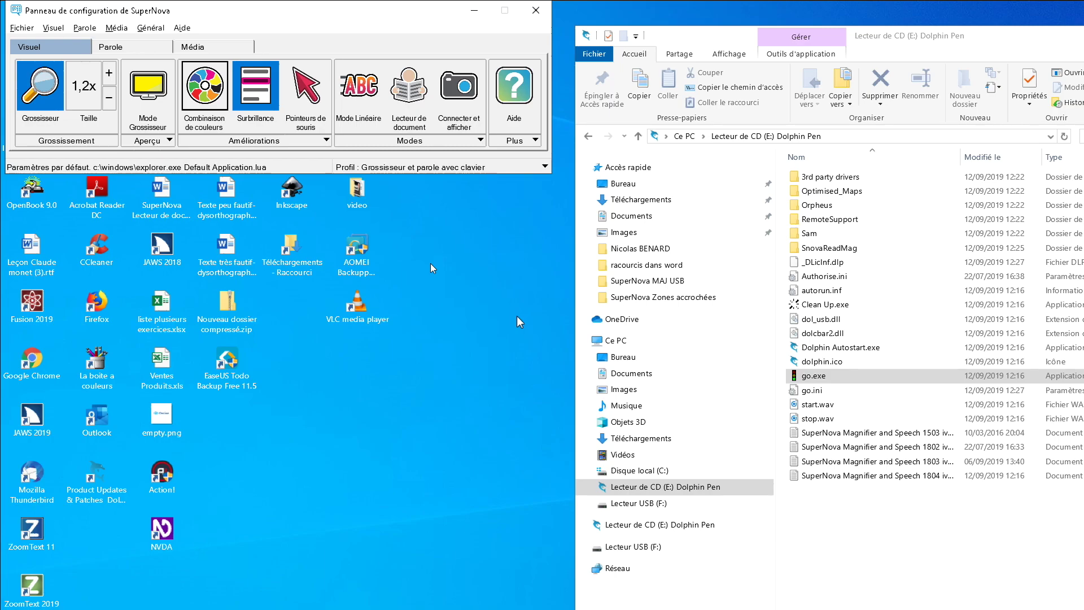
key(alt+Tab)
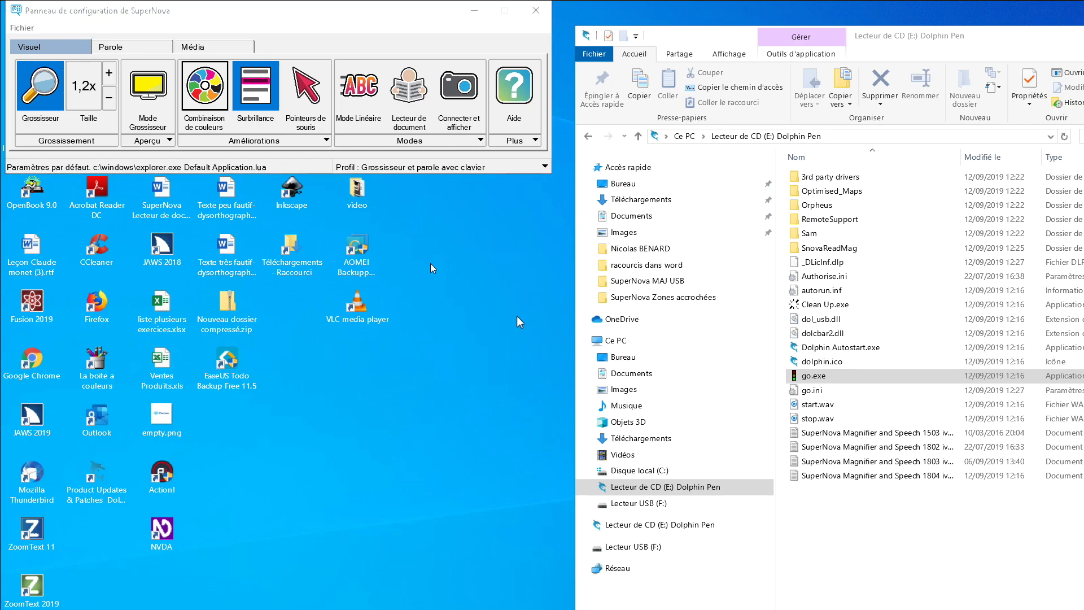
key(alt+F4)
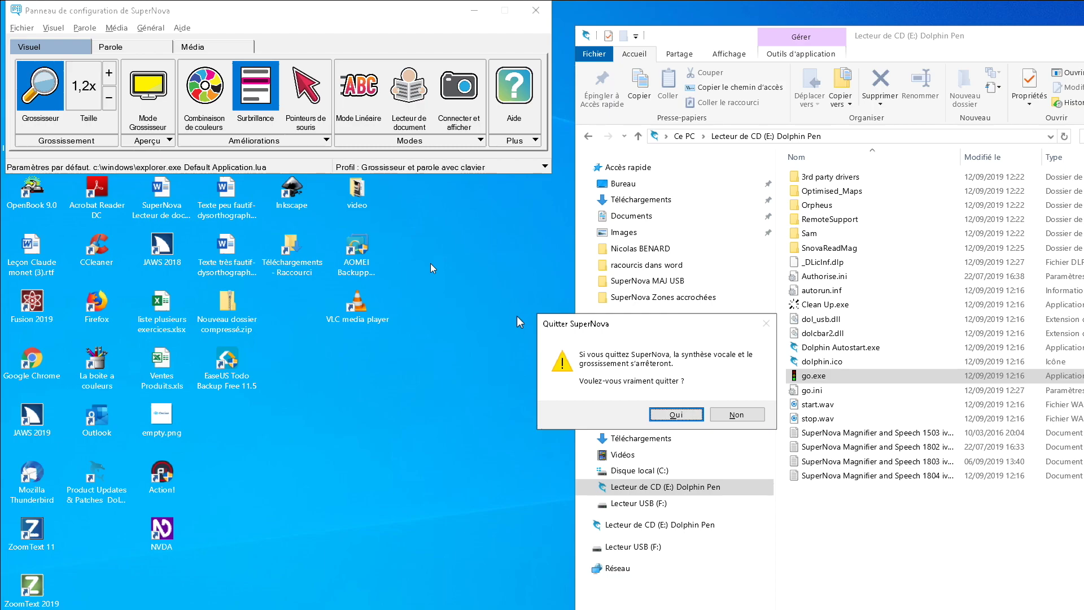
key(Return)
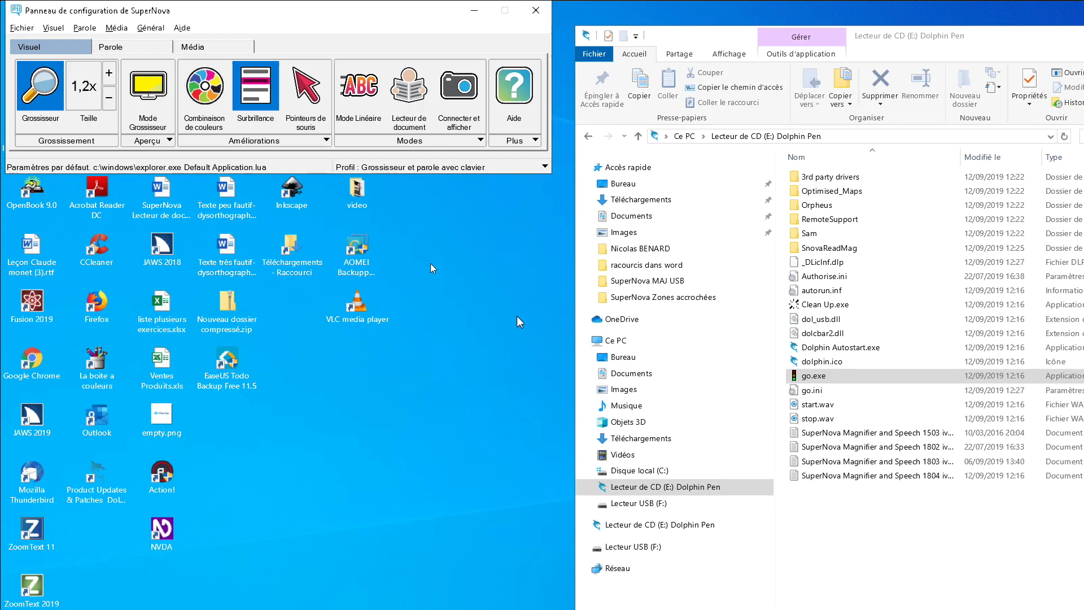
key(Tab)
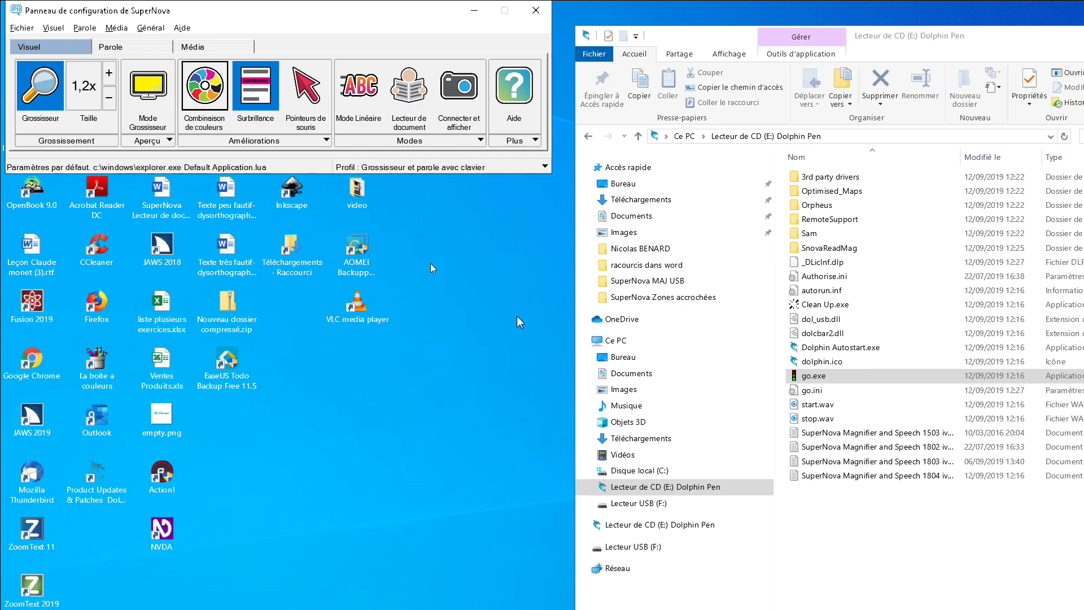
key(space)
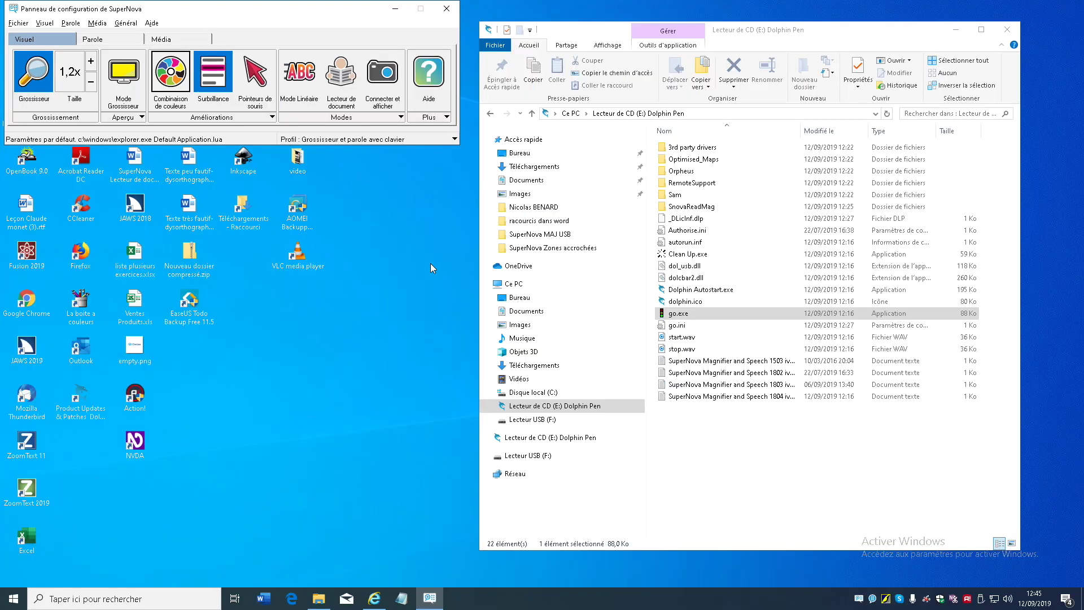